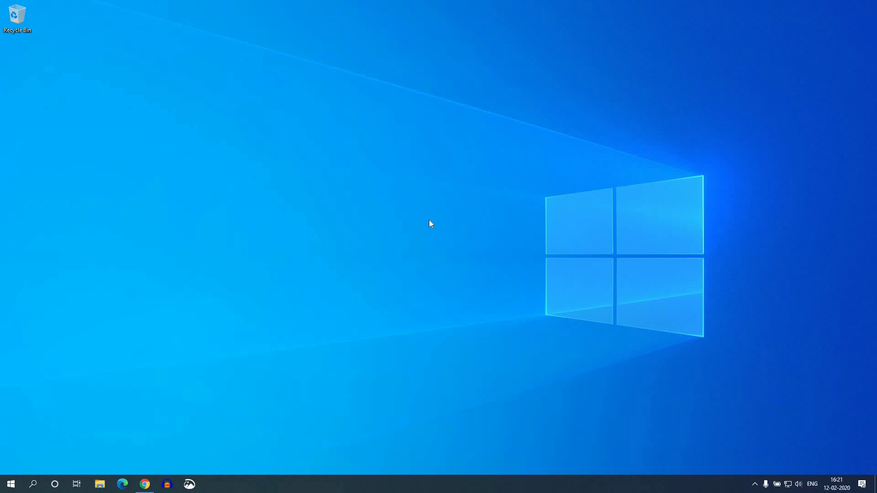
# Review the Microsoft Office 365 price comparison in Chrome, then return to the WPS Office tab
pyautogui.click(144, 484)
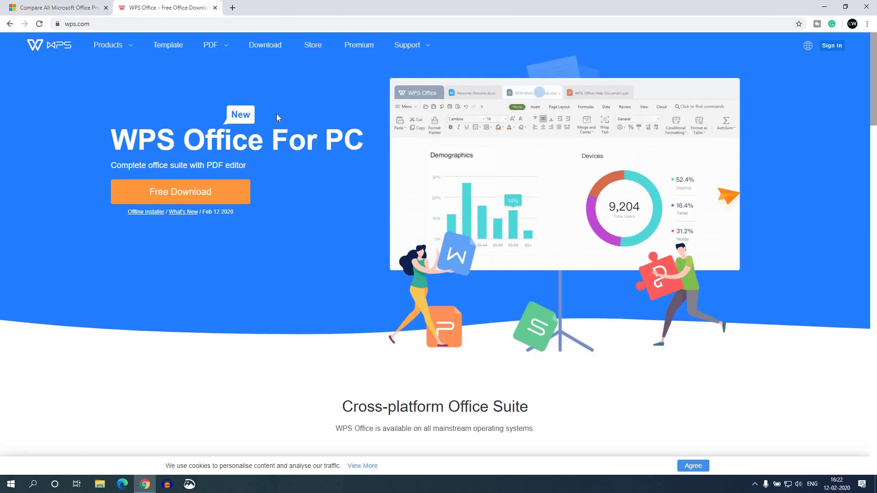
pyautogui.click(57, 8)
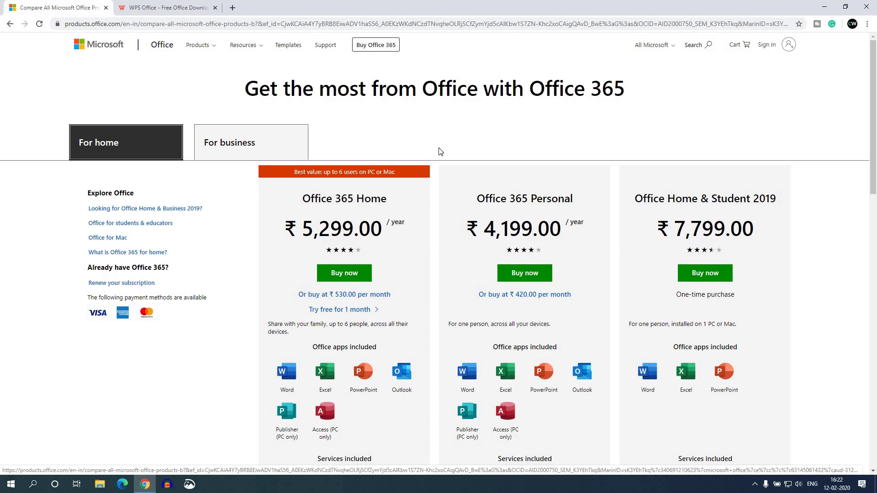
pyautogui.scroll(-1, 446, 164)
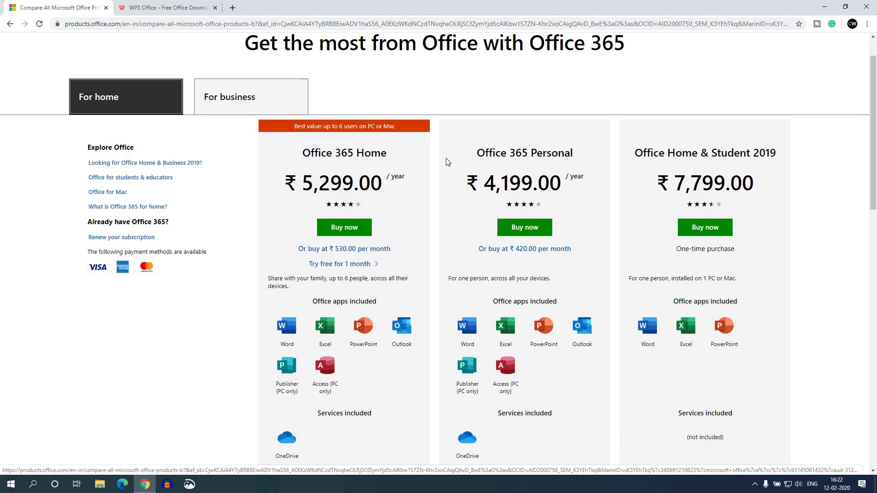
pyautogui.click(135, 9)
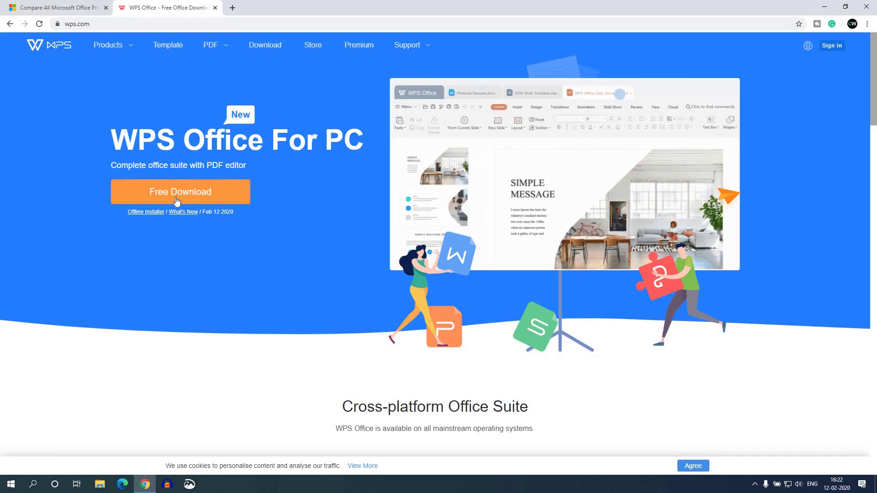
# Browse the WPS download cards for Windows, Mac, Linux and mobile, then return to the top
pyautogui.click(268, 46)
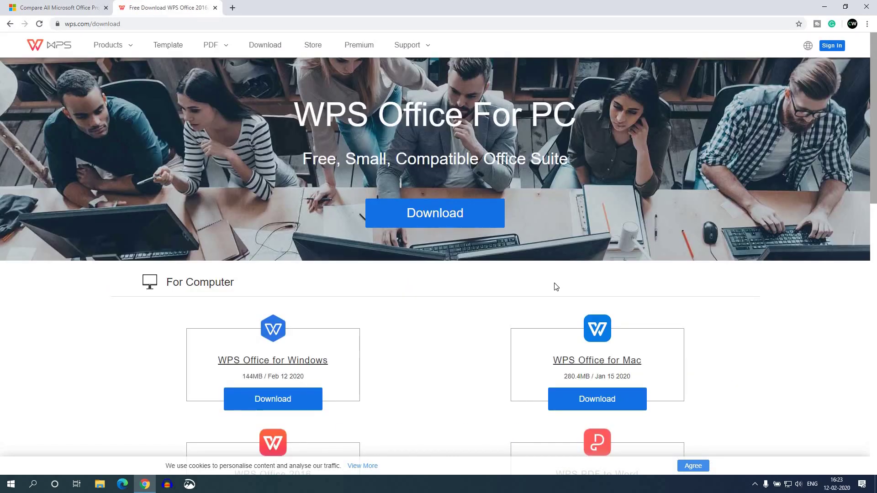
pyautogui.scroll(-2, 413, 285)
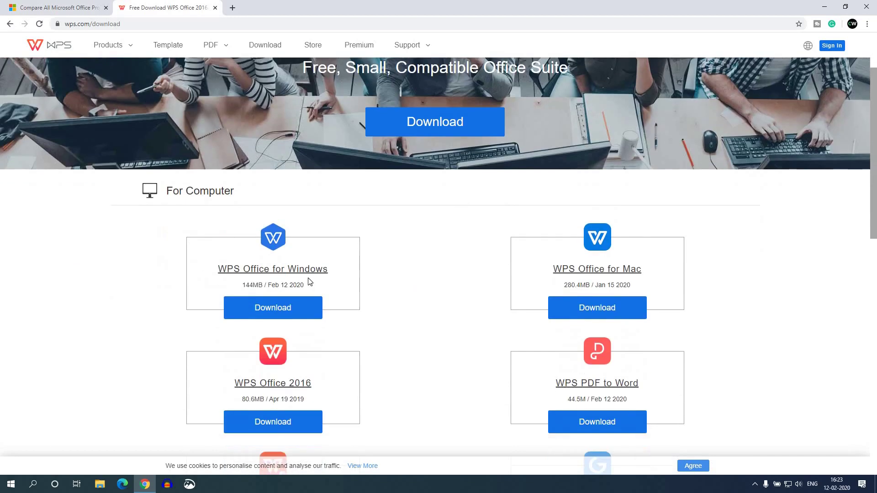
pyautogui.scroll(-4, 605, 277)
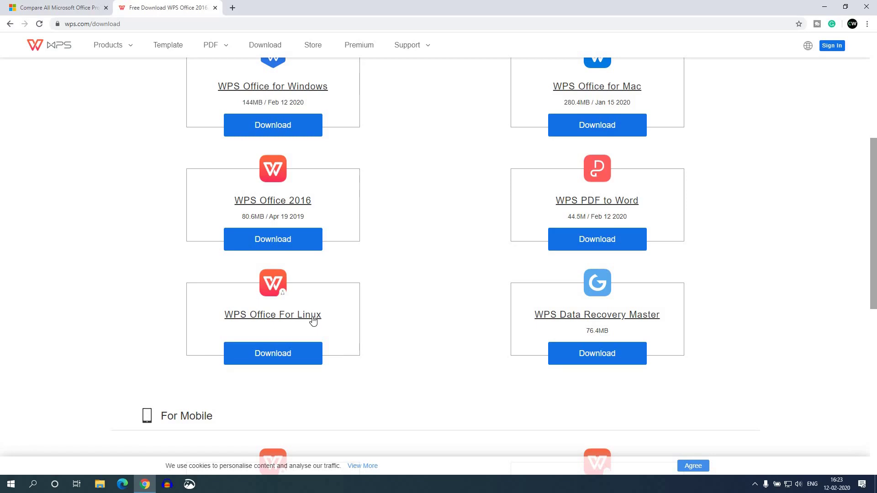
pyautogui.scroll(-3, 313, 318)
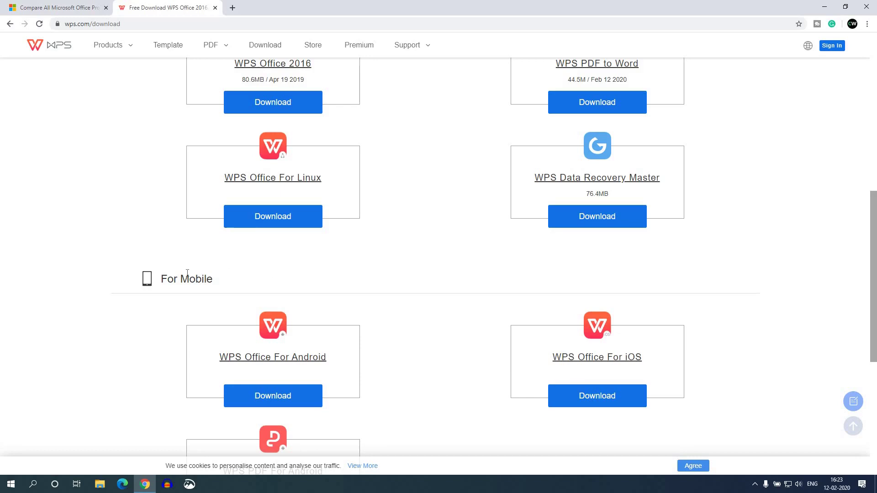
pyautogui.scroll(-2, 408, 314)
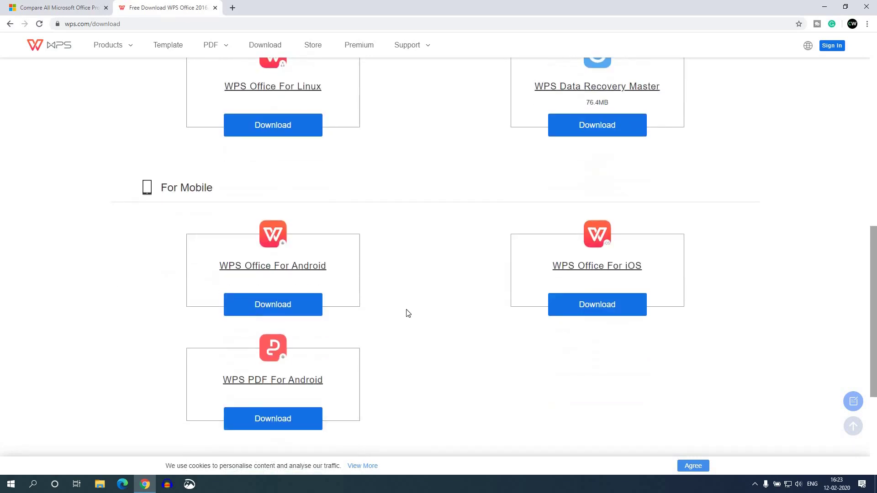
pyautogui.scroll(-4, 408, 314)
pyautogui.scroll(15, 407, 313)
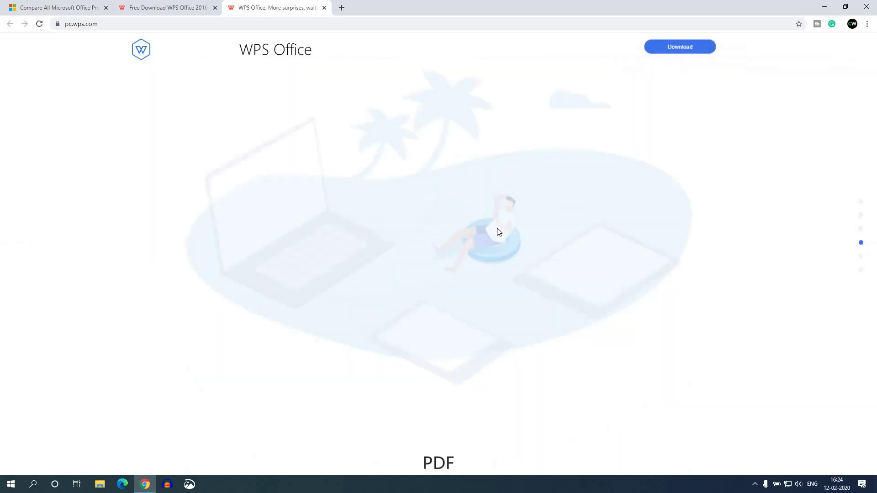
# Download the 144MB WPSOffice_11.2.0 .exe installer from the pc.wps.com Windows page
pyautogui.scroll(2, 497, 230)
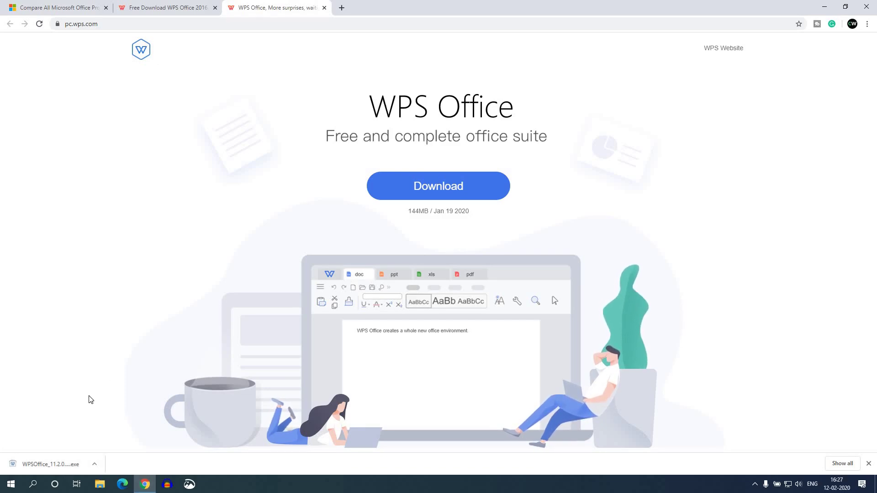
# Launch the downloaded WPS Office installer and minimize Chrome
pyautogui.click(94, 464)
pyautogui.click(114, 407)
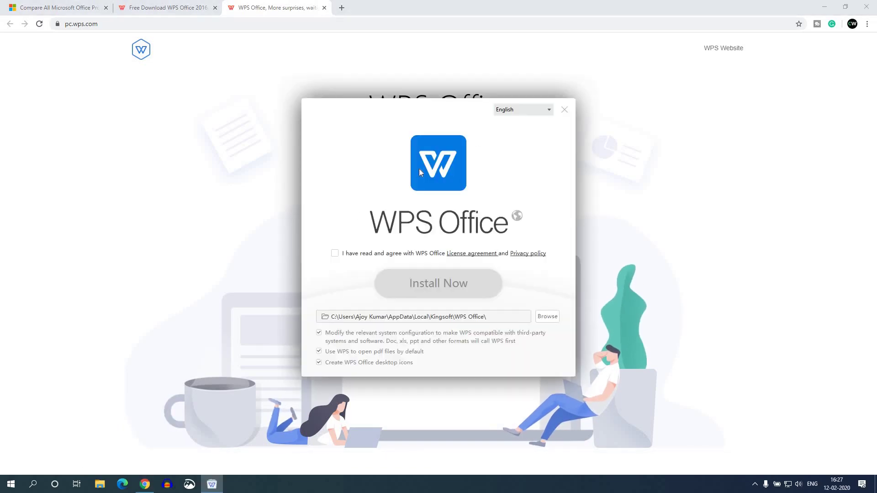
pyautogui.click(824, 6)
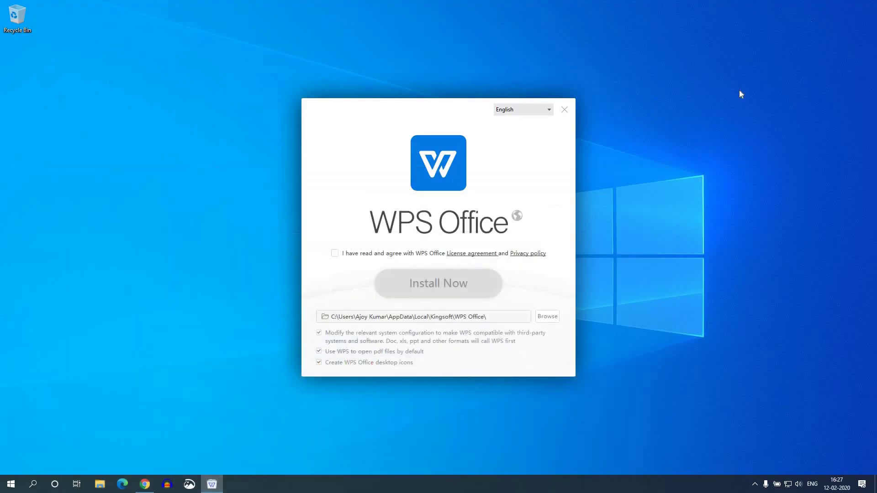
# Accept the licence terms, set the install folder to WPS Office under the user profile, and install
pyautogui.click(335, 254)
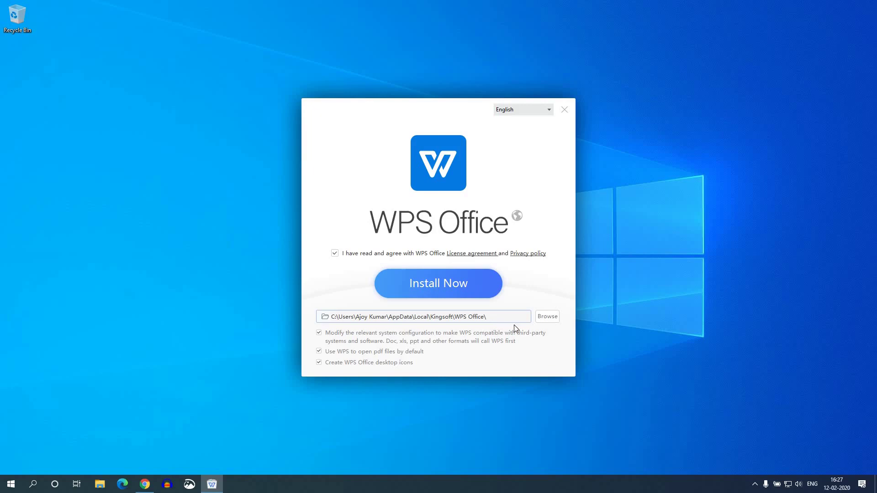
pyautogui.click(544, 317)
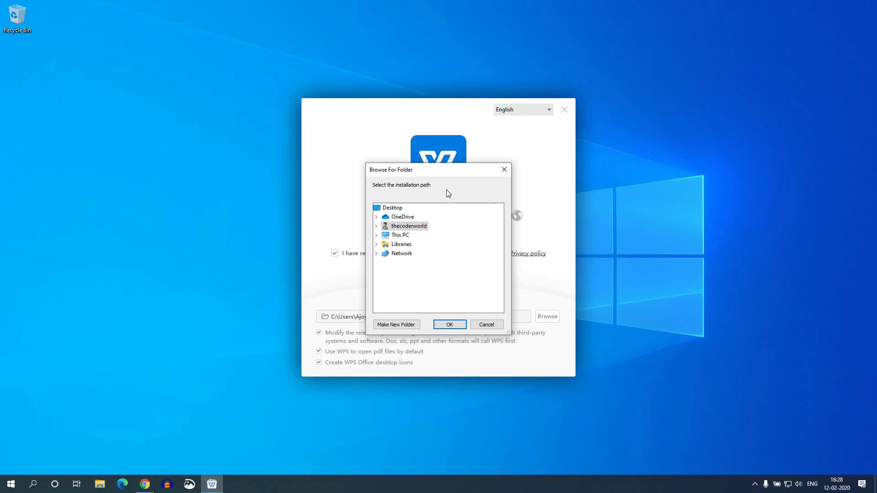
pyautogui.click(454, 325)
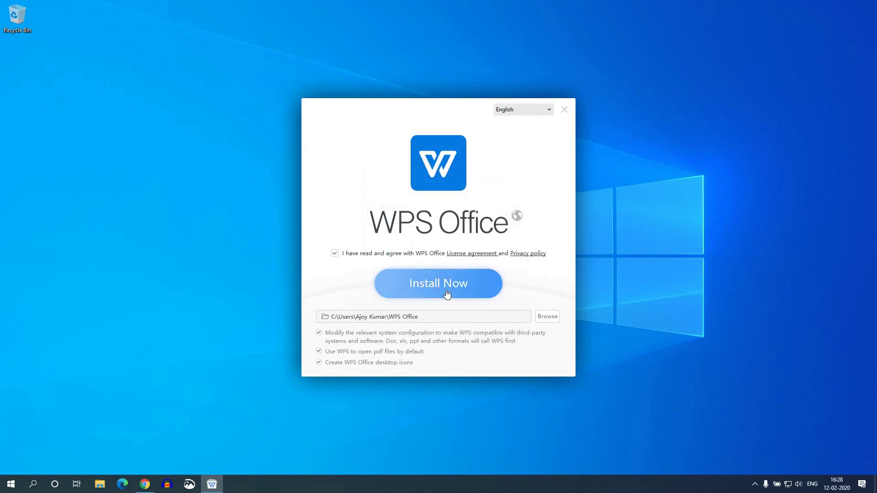
pyautogui.click(447, 295)
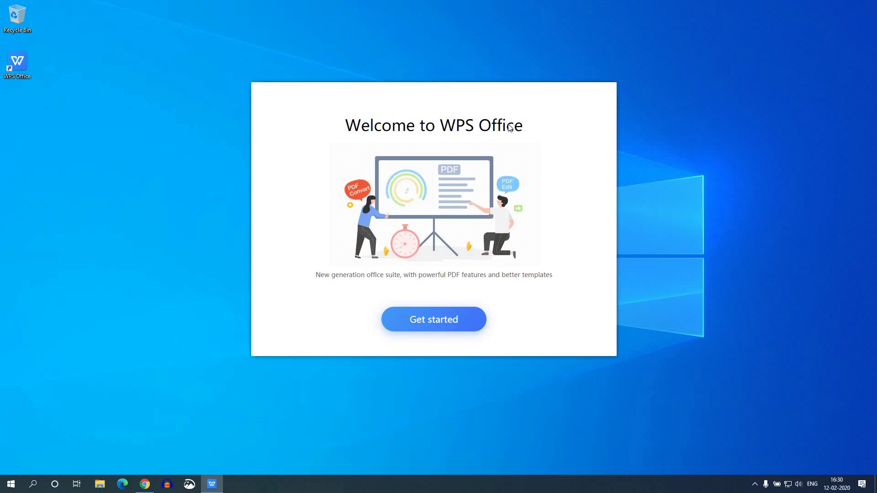
# Go past the welcome screen and preview Multi-component Mode against All in one mode
pyautogui.click(429, 328)
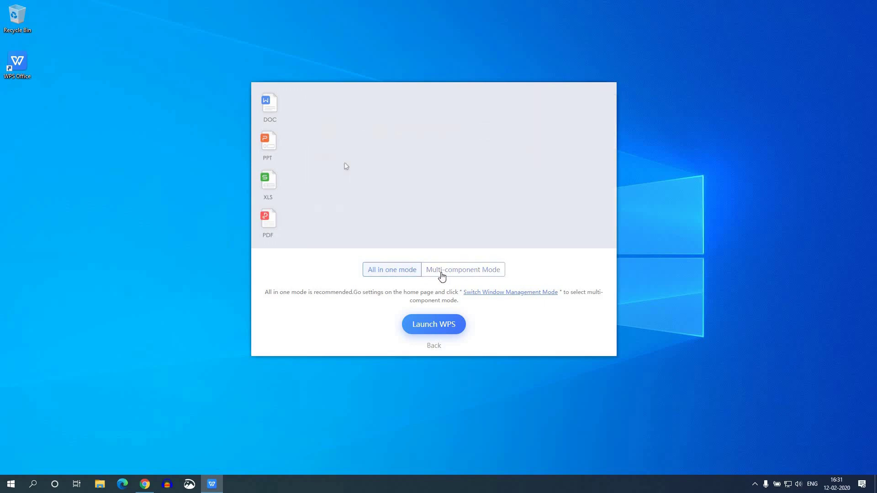
pyautogui.click(432, 276)
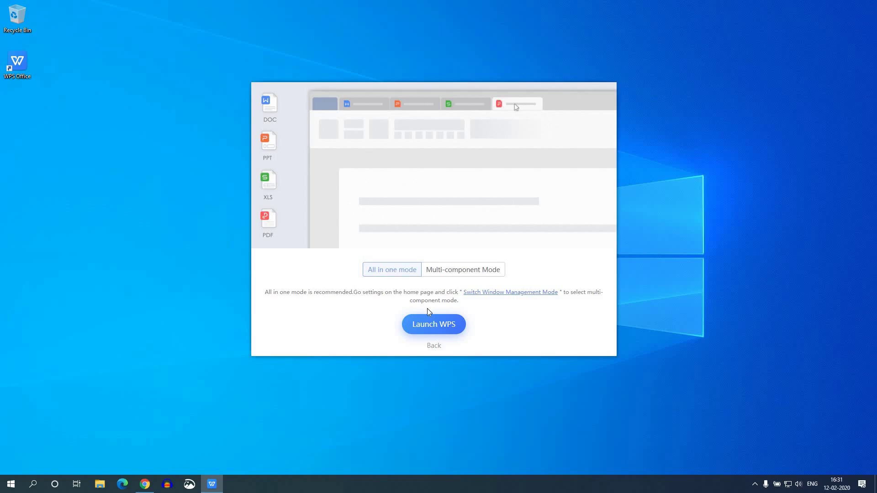
# Launch WPS and scroll through the Free, Template Premium and WPS Premium plan comparison
pyautogui.click(449, 328)
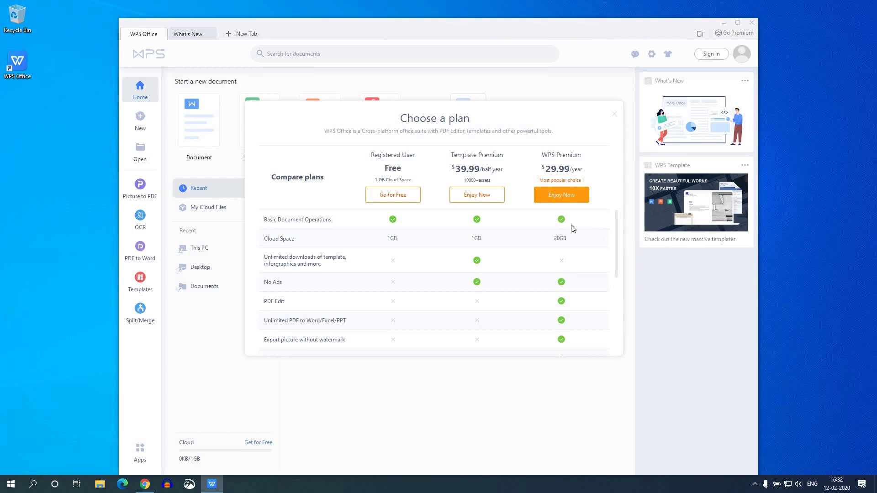
pyautogui.scroll(-4, 574, 276)
pyautogui.scroll(5, 573, 276)
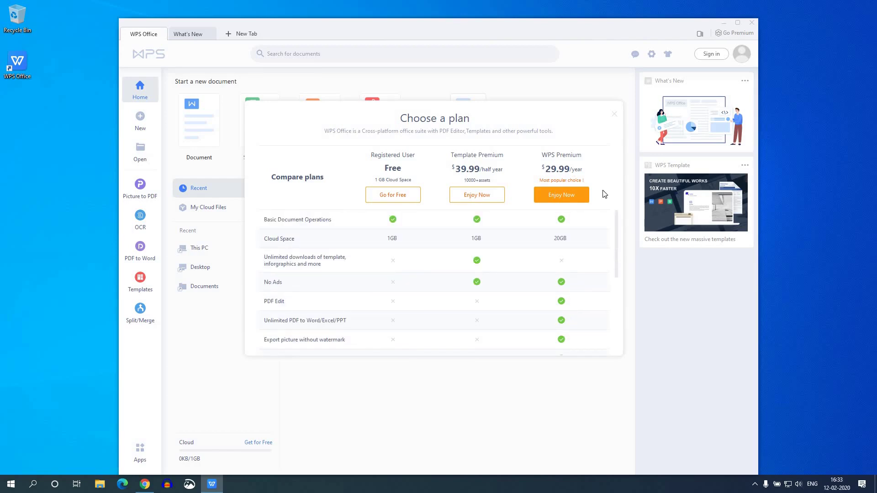
# Choose Go for Free, then sign in to WPS Office with a Google account
pyautogui.click(405, 201)
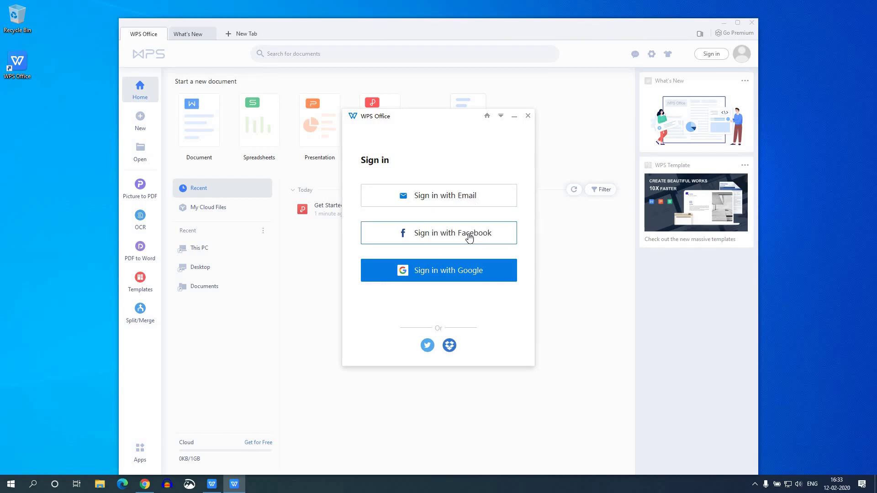
pyautogui.click(435, 276)
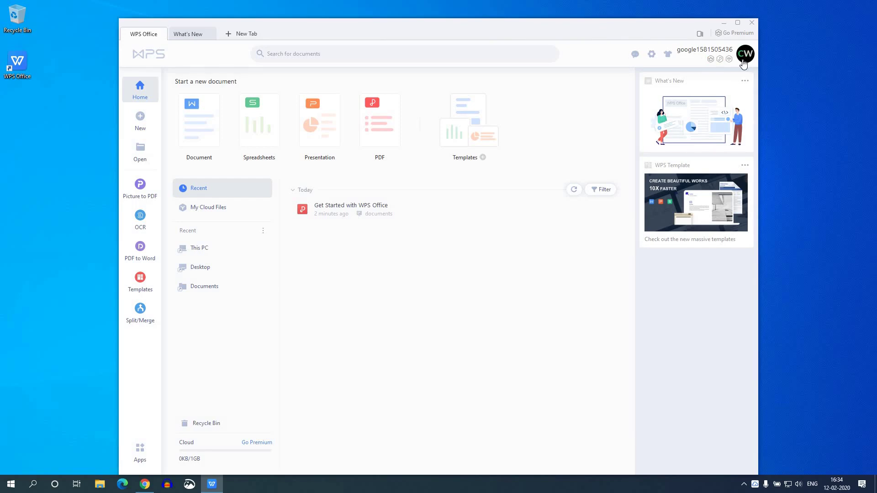
# Maximize the WPS window and scroll through the New document templates
pyautogui.click(737, 23)
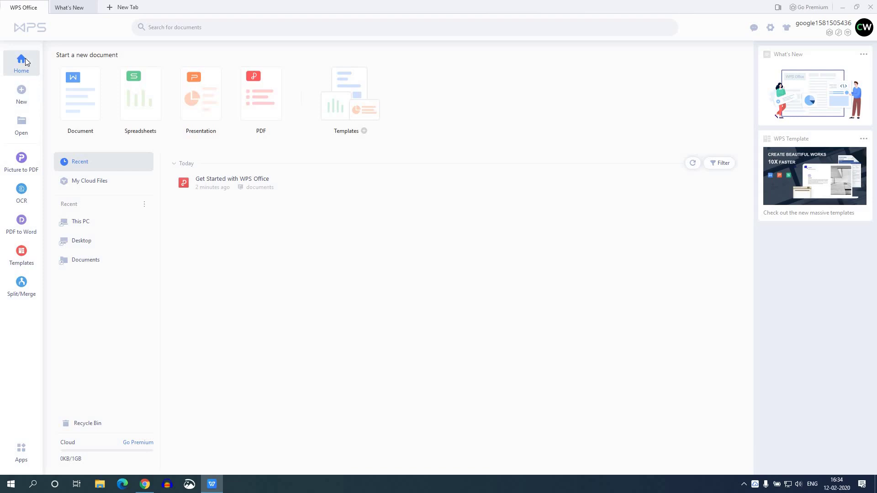
pyautogui.click(22, 97)
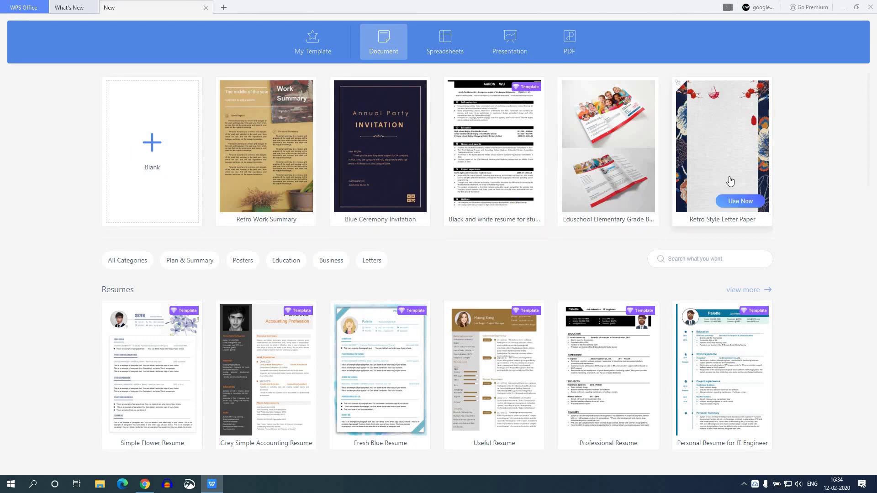
pyautogui.scroll(-1, 705, 177)
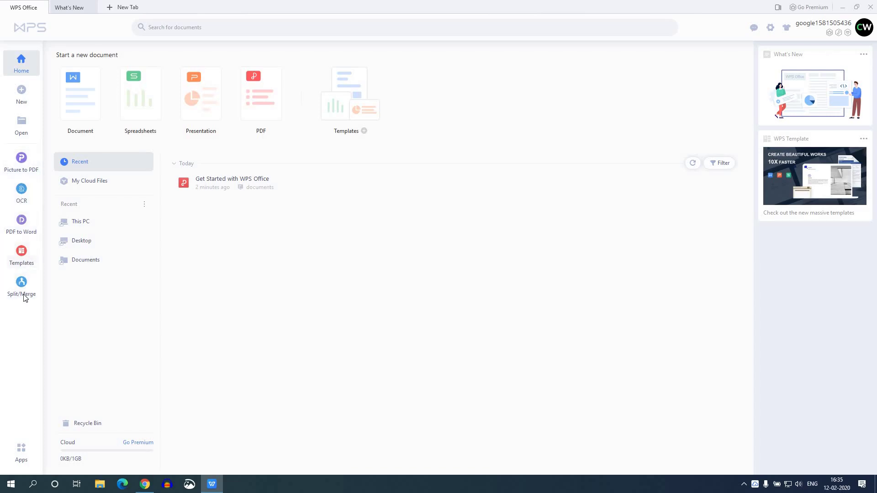
# Open Get Started with WPS Office.pdf and scroll down to page 3's eye protection mode section
pyautogui.click(27, 449)
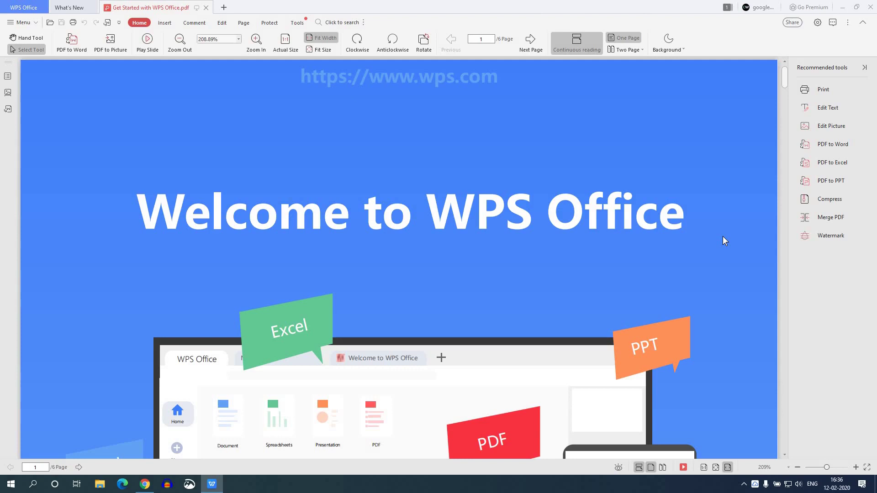
pyautogui.scroll(-10, 723, 237)
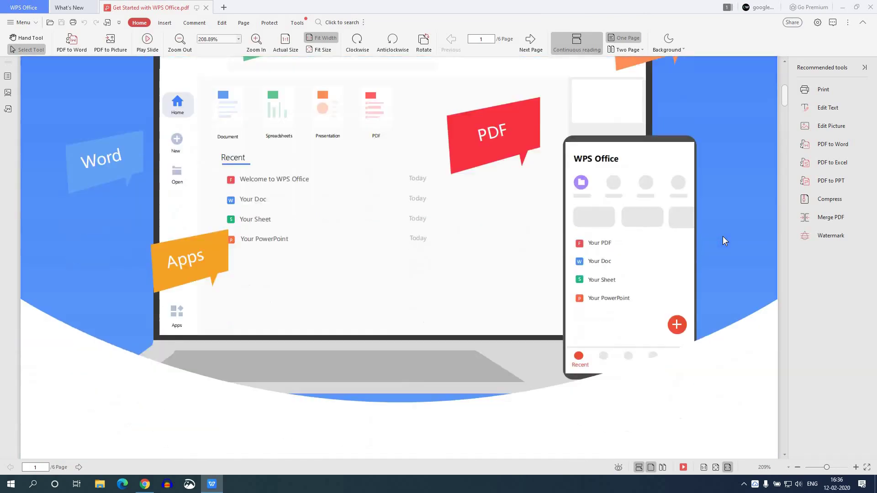
pyautogui.scroll(-15, 723, 237)
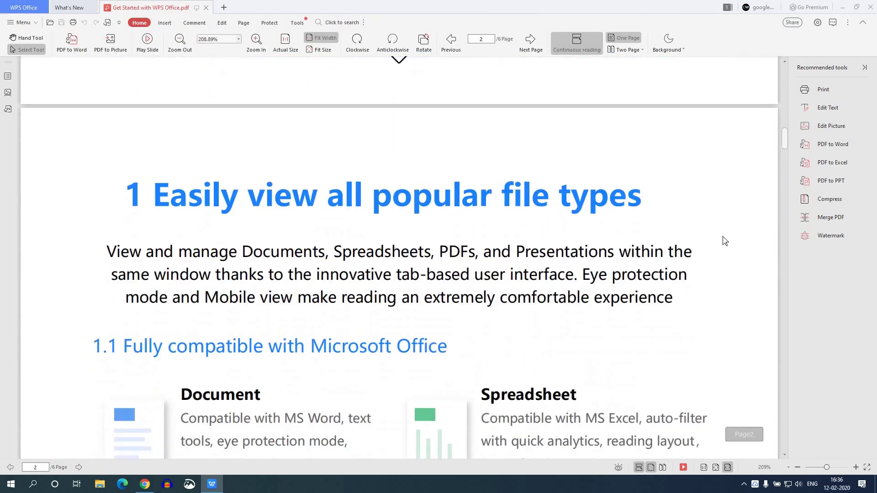
pyautogui.scroll(-8, 723, 234)
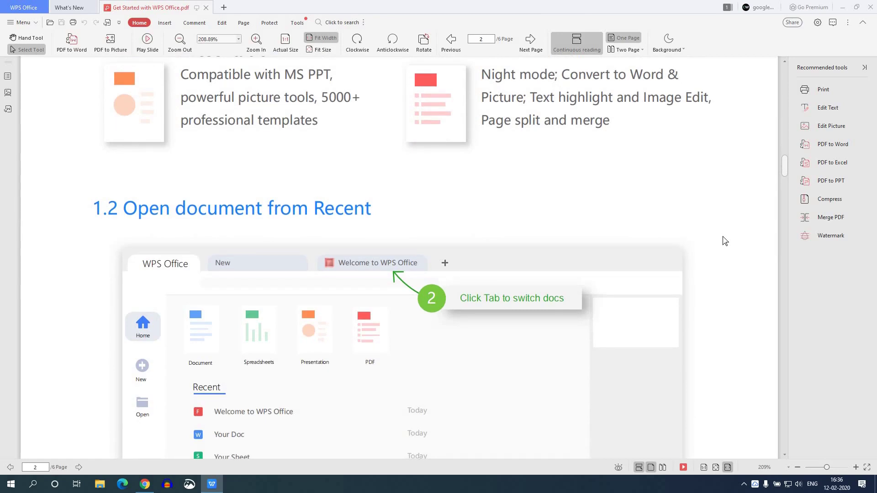
pyautogui.scroll(-15, 723, 241)
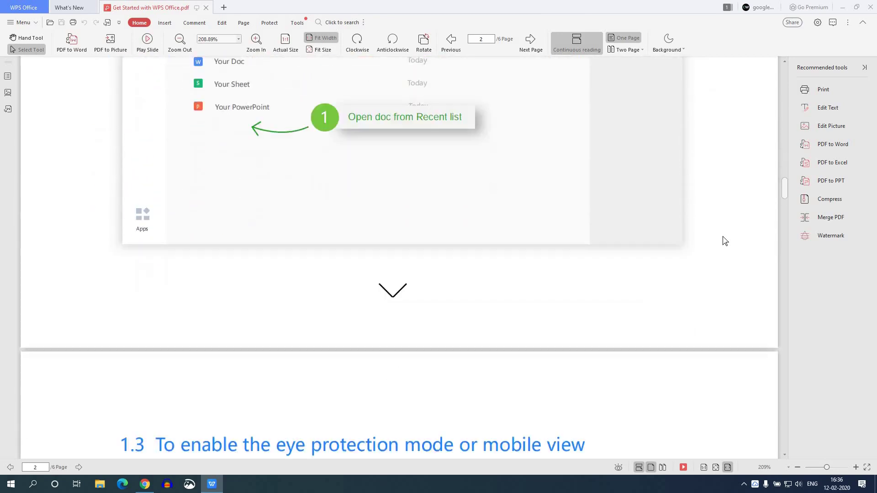
pyautogui.scroll(-12, 723, 241)
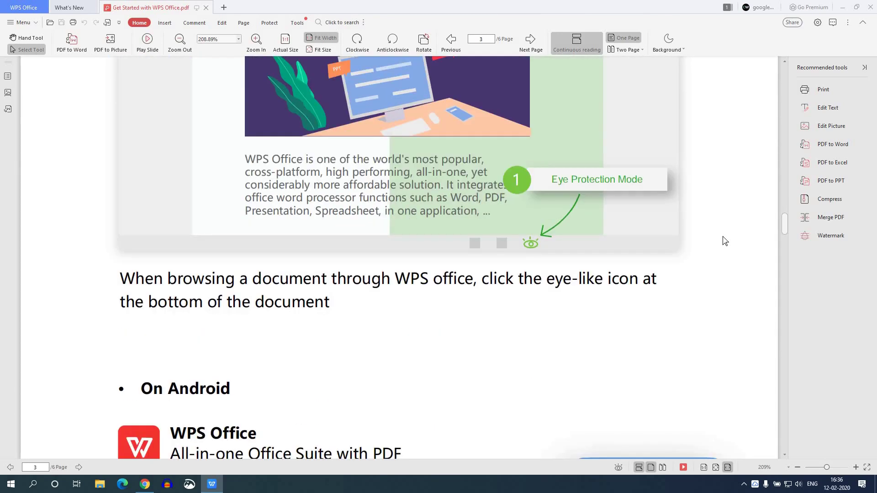